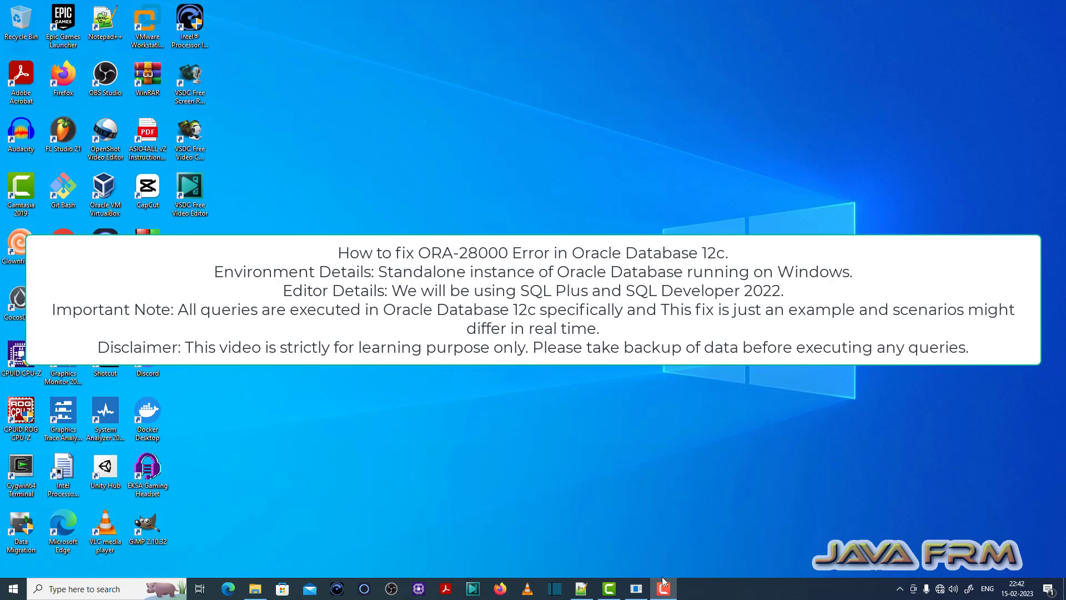
- Bring the SQL Plus console connected as sys with sysdba to the front
left_click(636, 589)
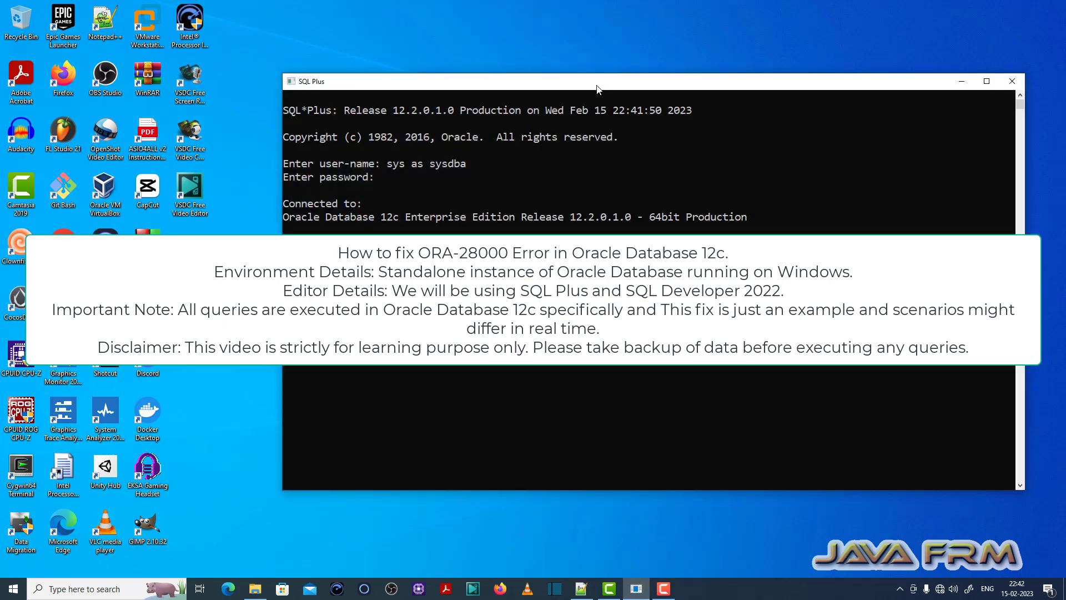
- Copy the sys login line, then run 'alter user c##scott account lock;'
left_click_drag(602, 81, 513, 61)
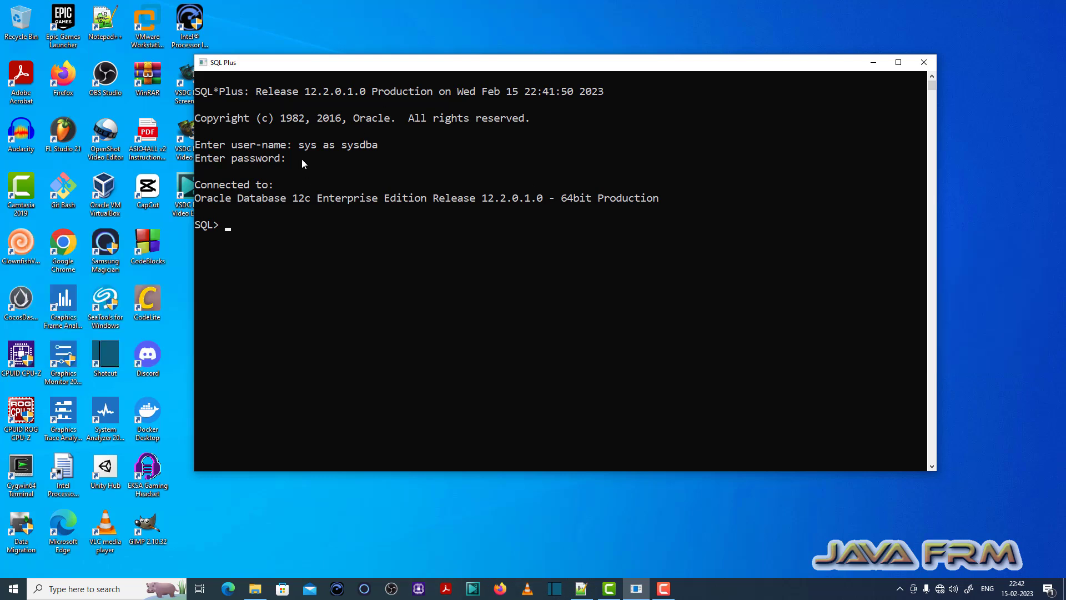
left_click(301, 147)
left_click_drag(330, 146, 415, 148)
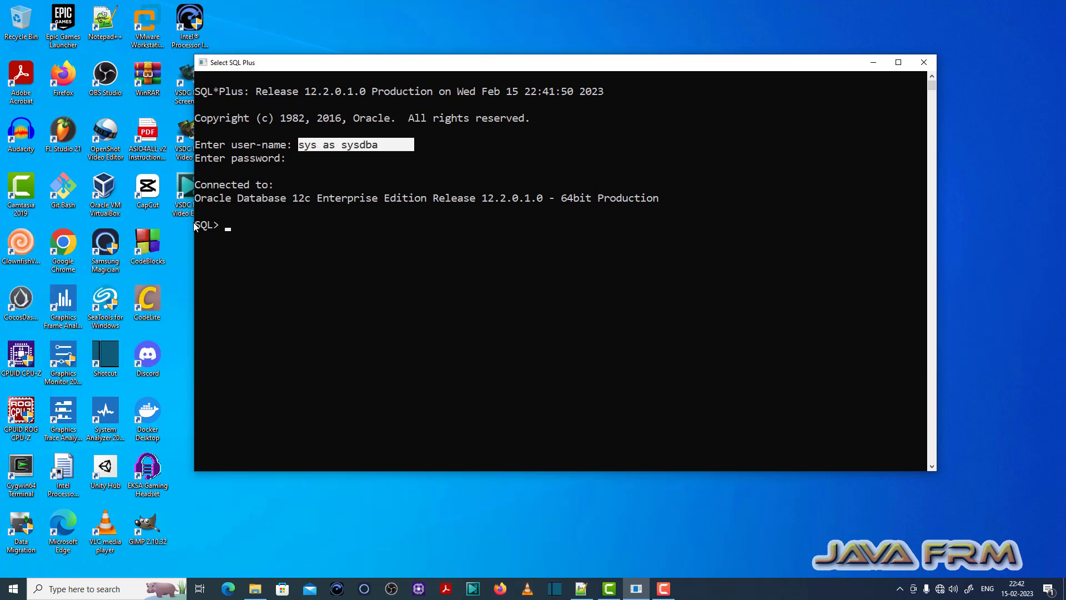
right_click(264, 238)
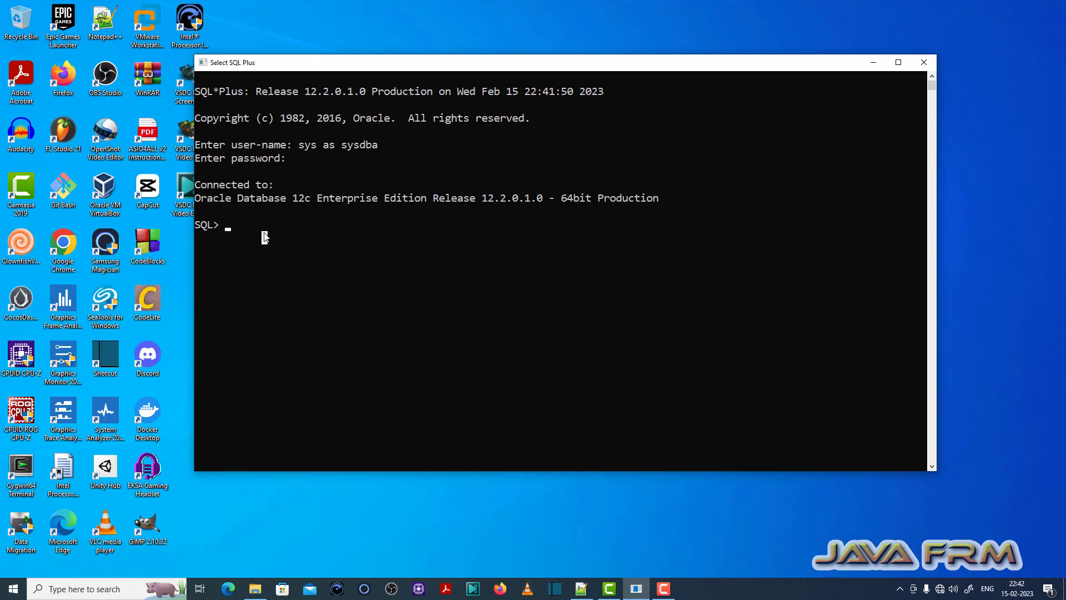
type("alter")
type(" user c##sc")
type("ott acc")
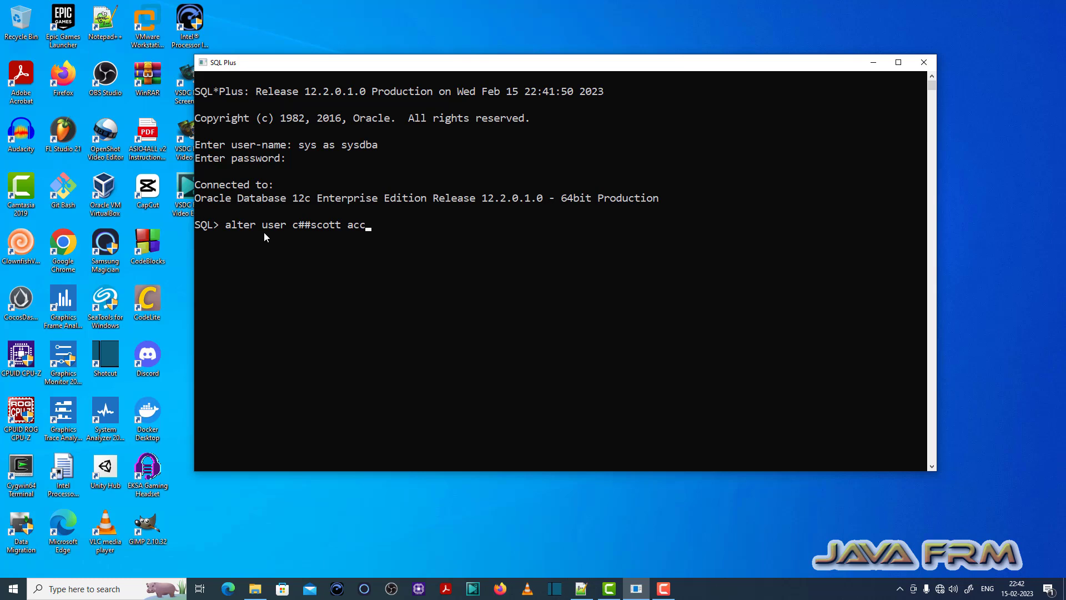
type("ount lock;")
key("Return")
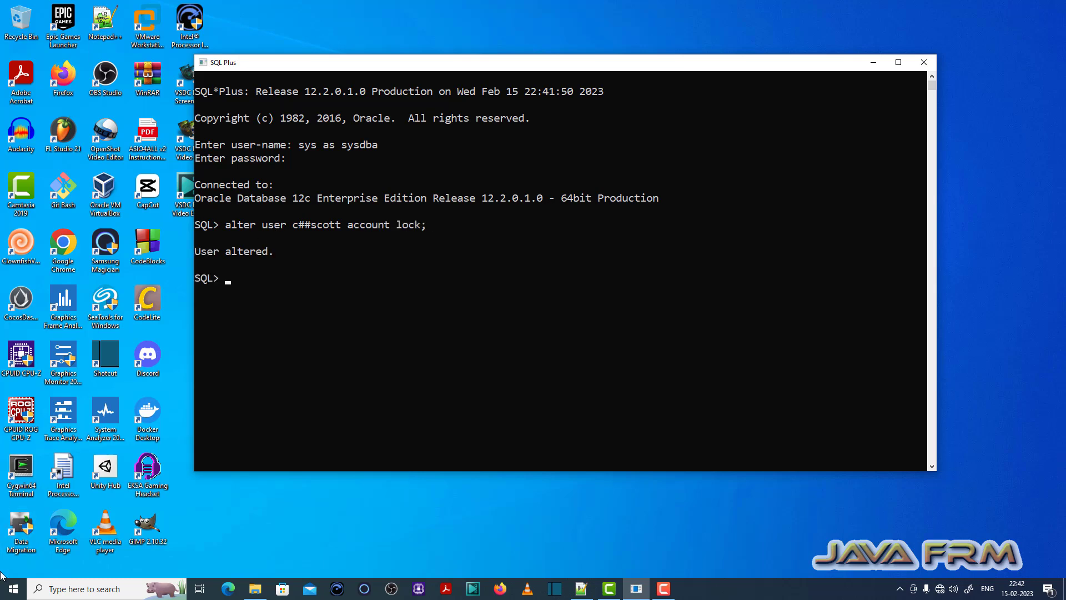
- Start a second SQL Plus session and try logging in as c##scott, getting ORA-28000
left_click(13, 588)
type("sq")
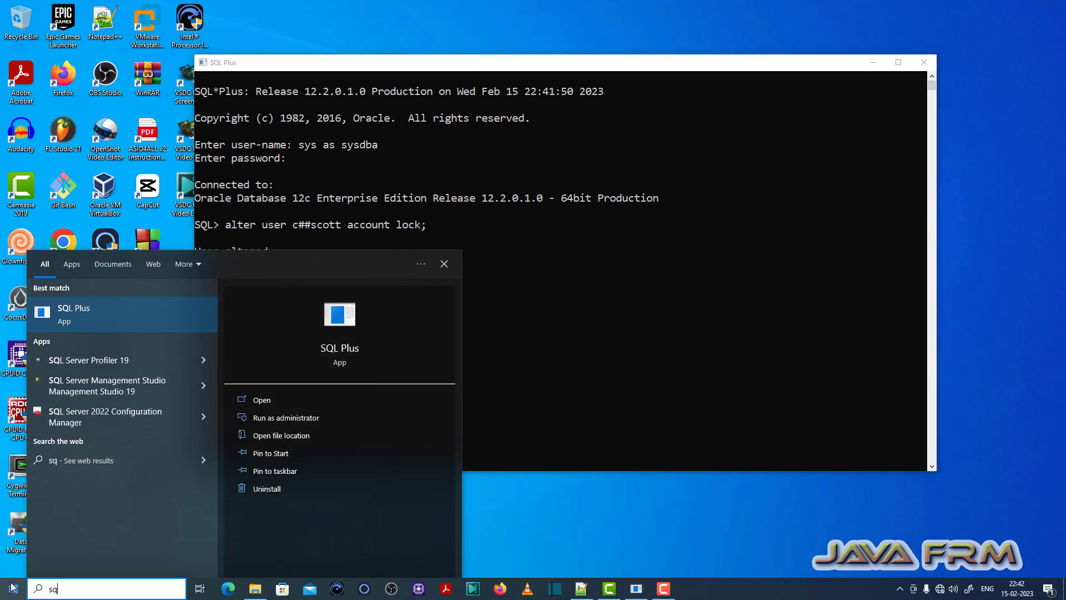
left_click(103, 314)
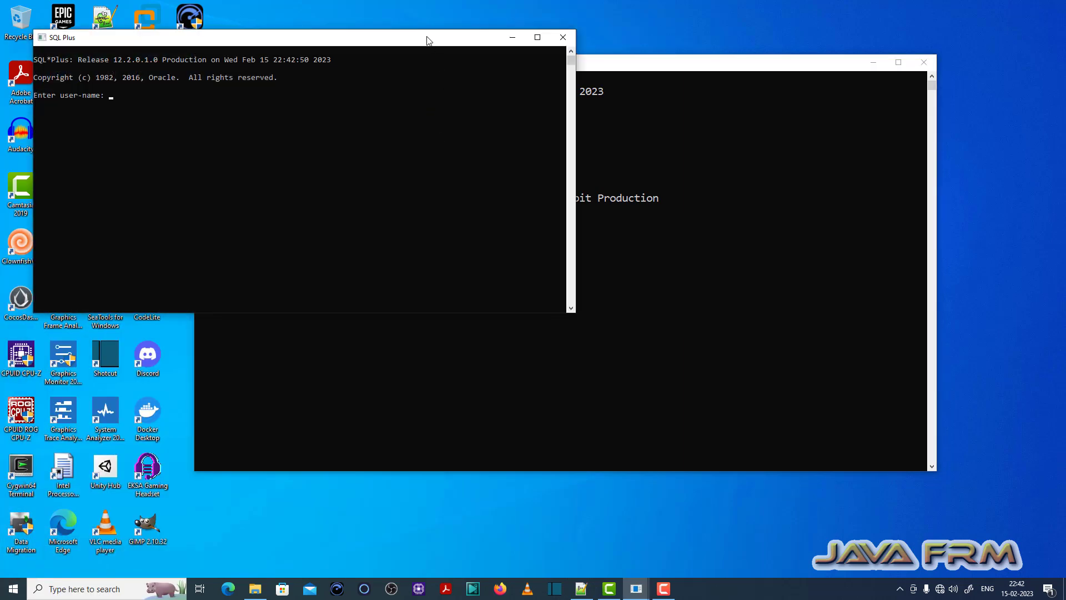
left_click_drag(427, 40, 757, 121)
type("c")
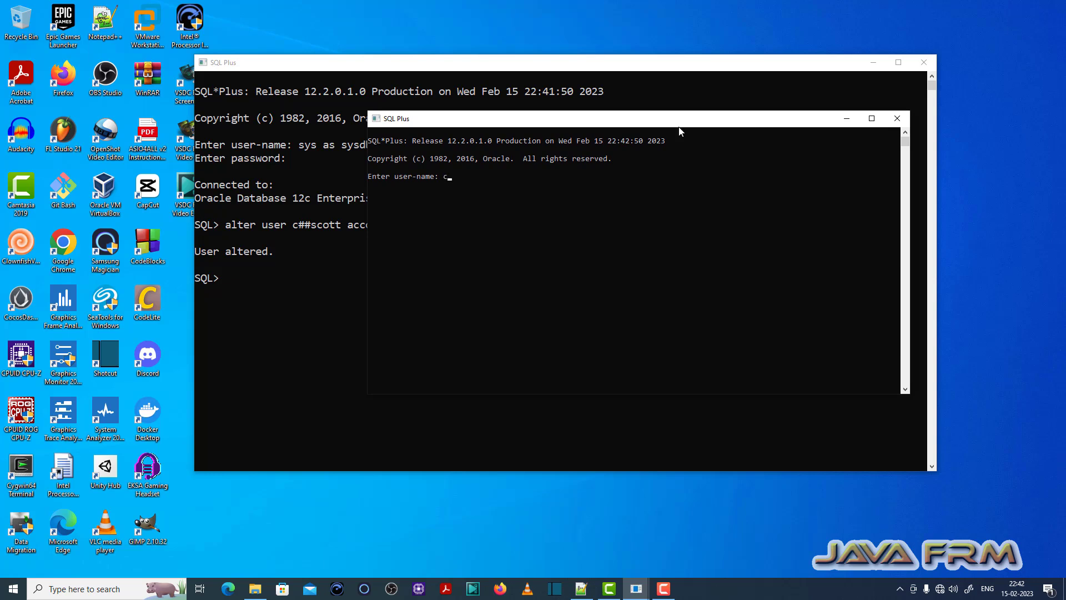
type("##scott")
key("Return")
key("Return")
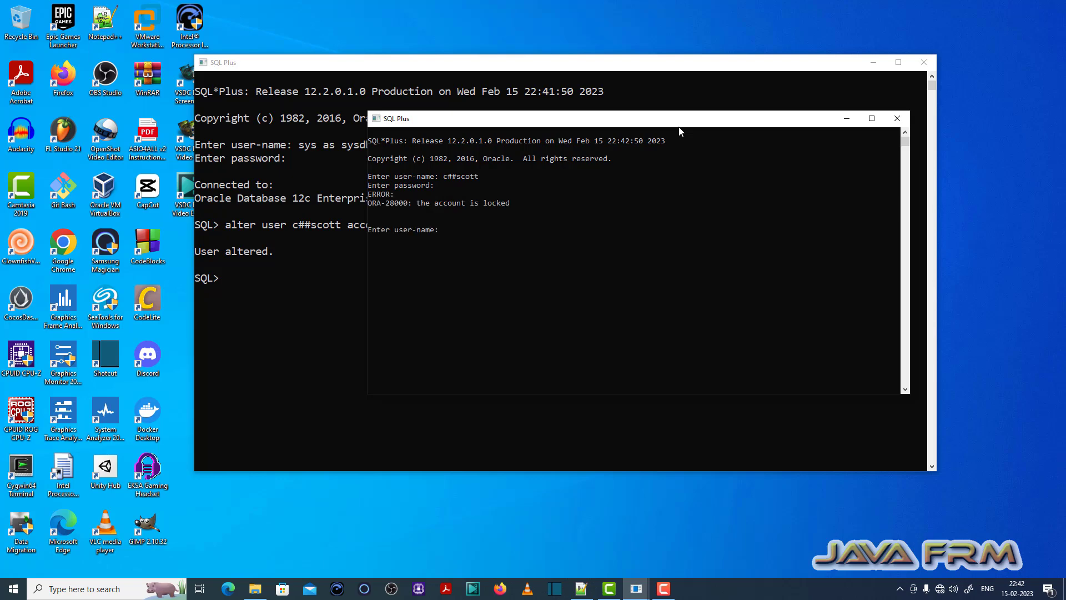
- Set a larger font size in the second session's console properties
right_click(560, 121)
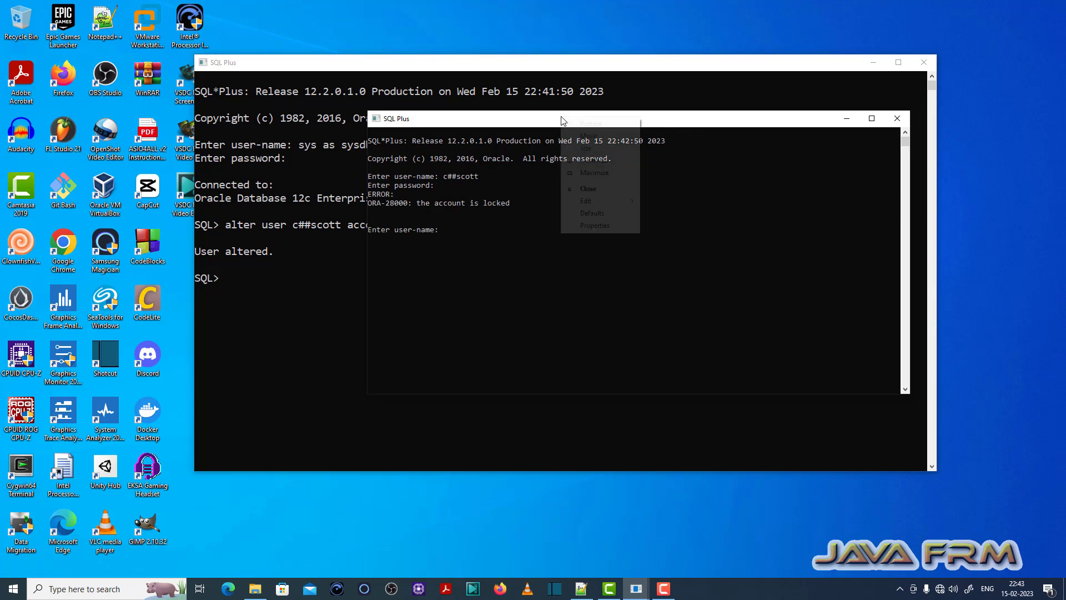
left_click(614, 226)
left_click(422, 147)
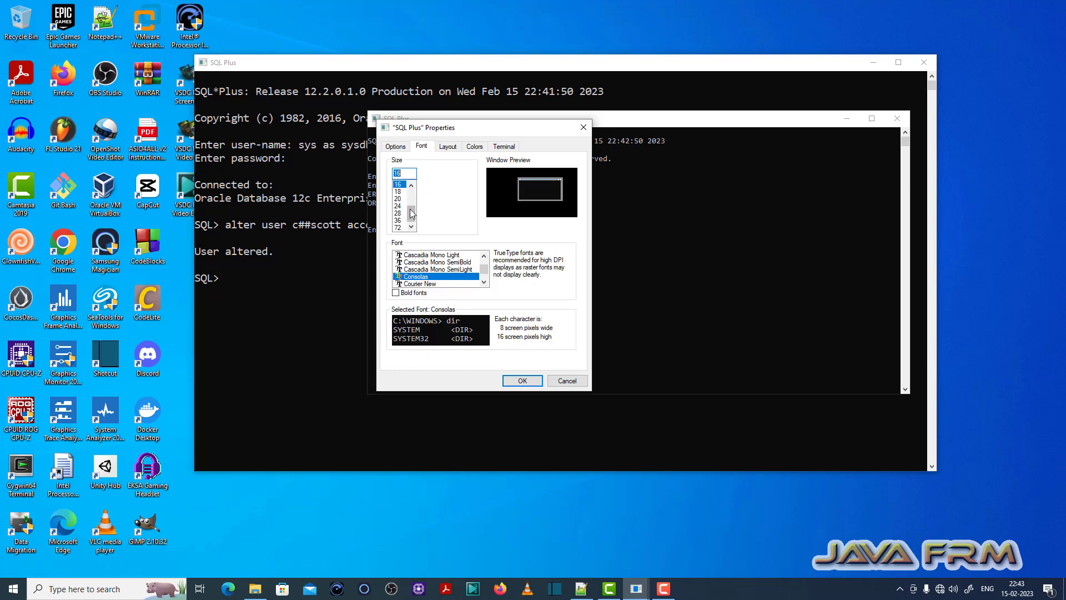
left_click(399, 214)
left_click(523, 381)
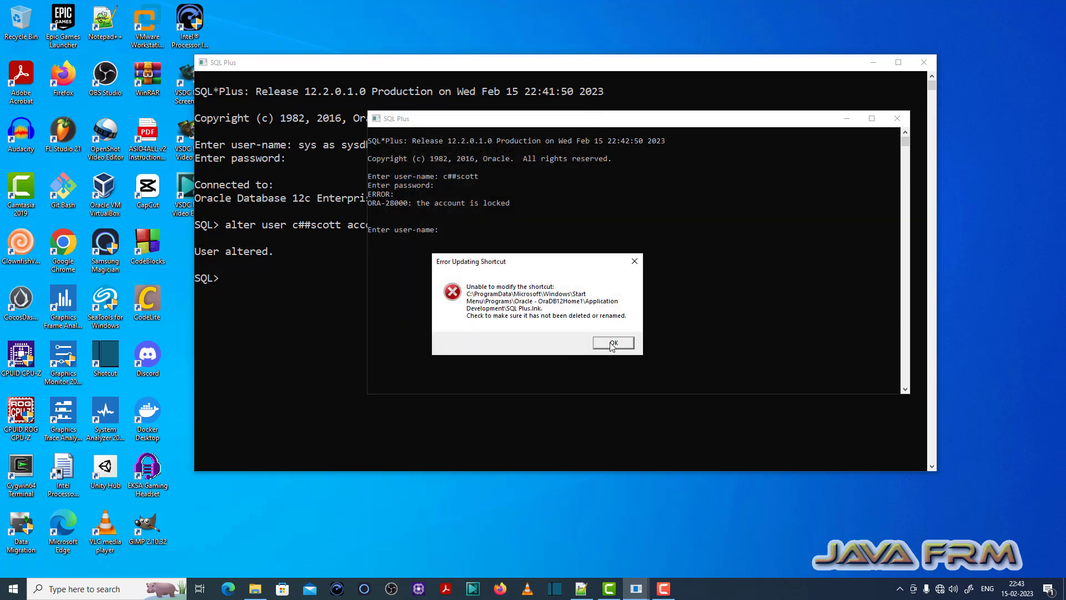
- Dismiss the shortcut error and highlight the ORA-28000 locked-account message
left_click(614, 345)
left_click_drag(630, 131, 527, 108)
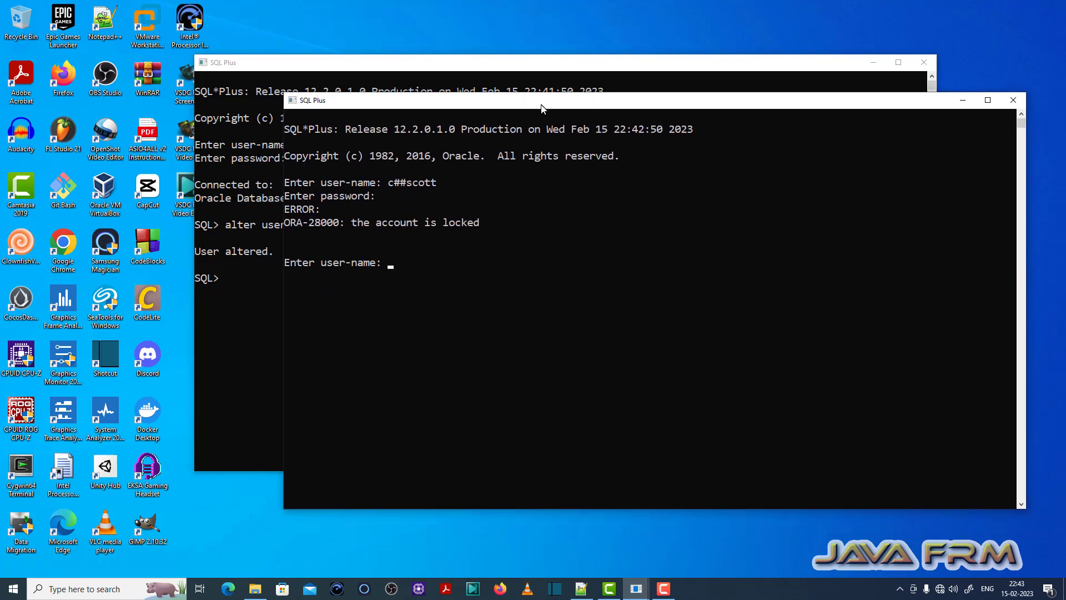
left_click_drag(271, 221, 394, 221)
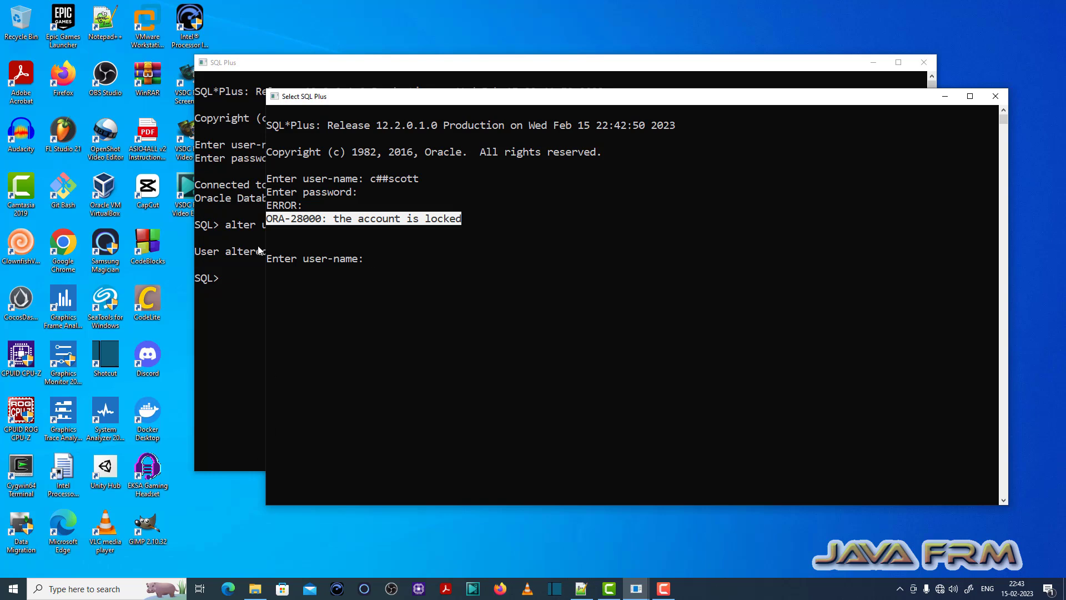
- In the sys session, edit the recalled lock command to 'alter user c##scott account unlock;' and run it
left_click(231, 302)
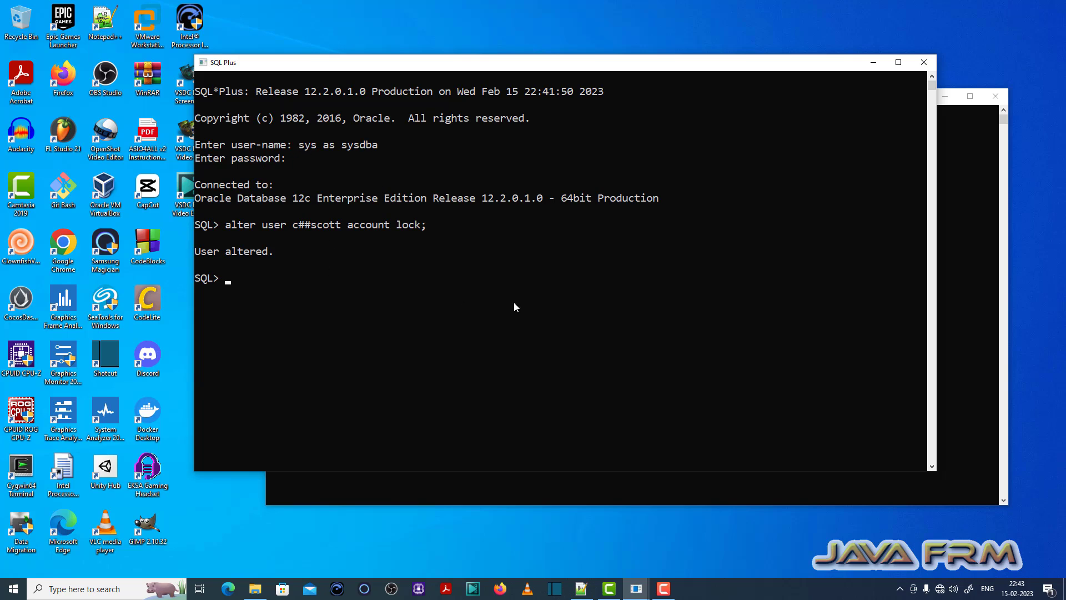
key("Up")
key("Left")
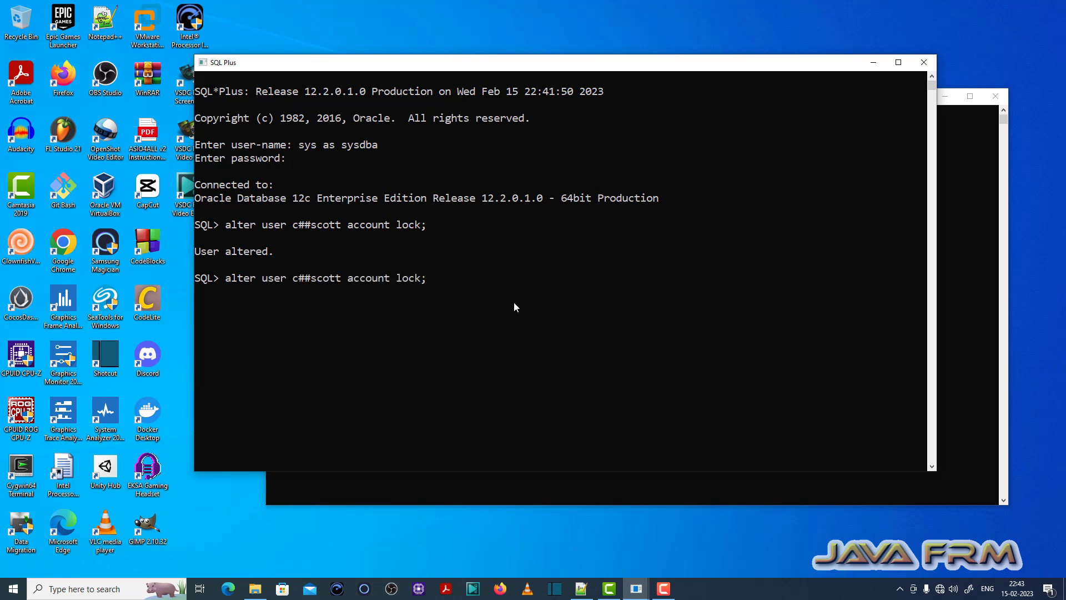
key("Left")
key("Left")
key("Left")
type("un")
key("Return")
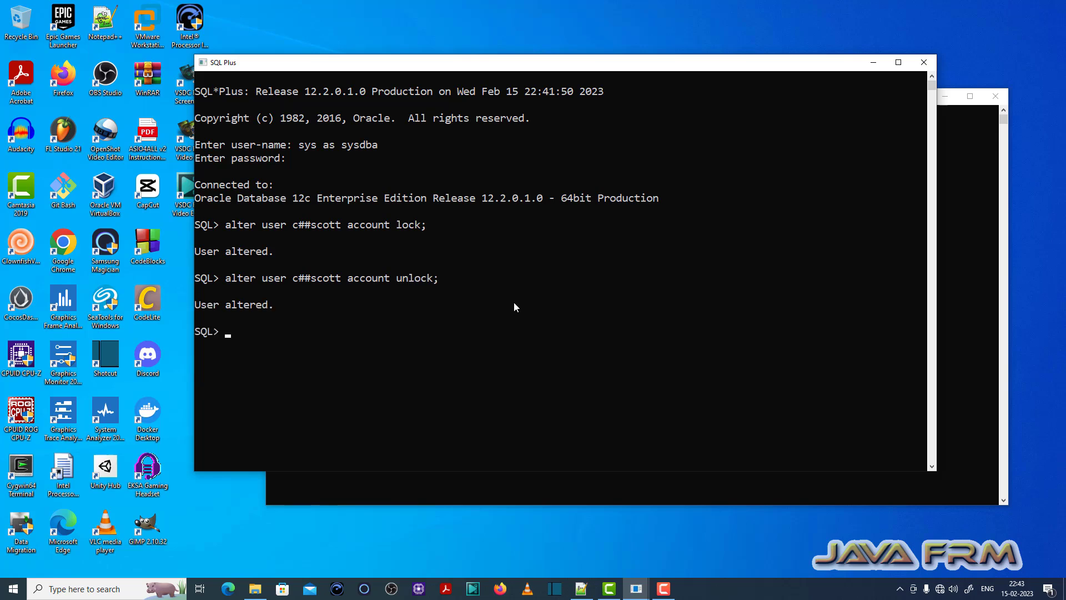
- Log in as c##scott with its password, then close that session window
left_click(969, 253)
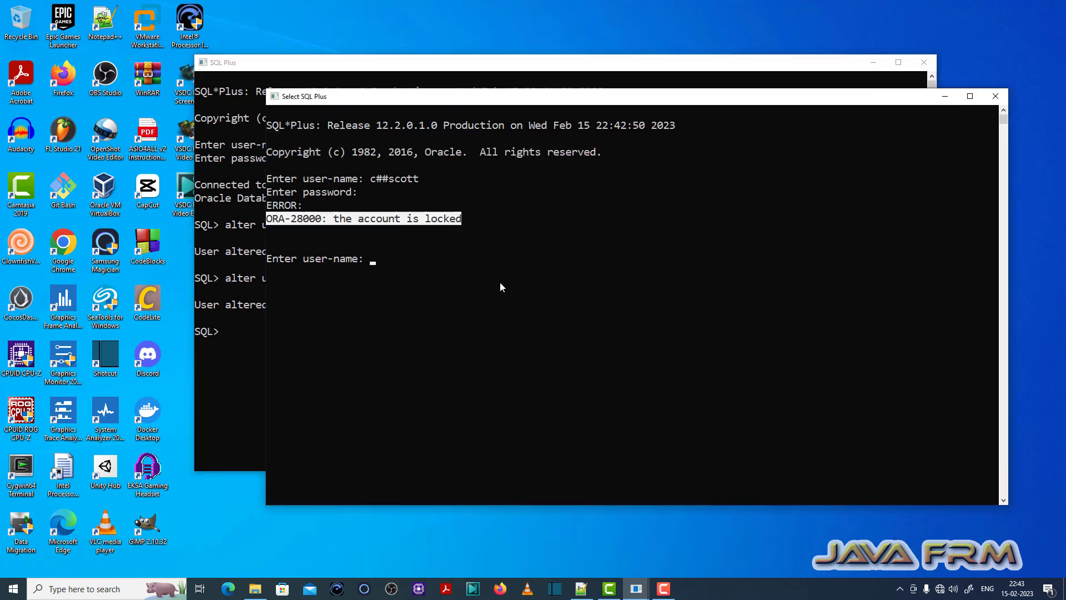
type("c")
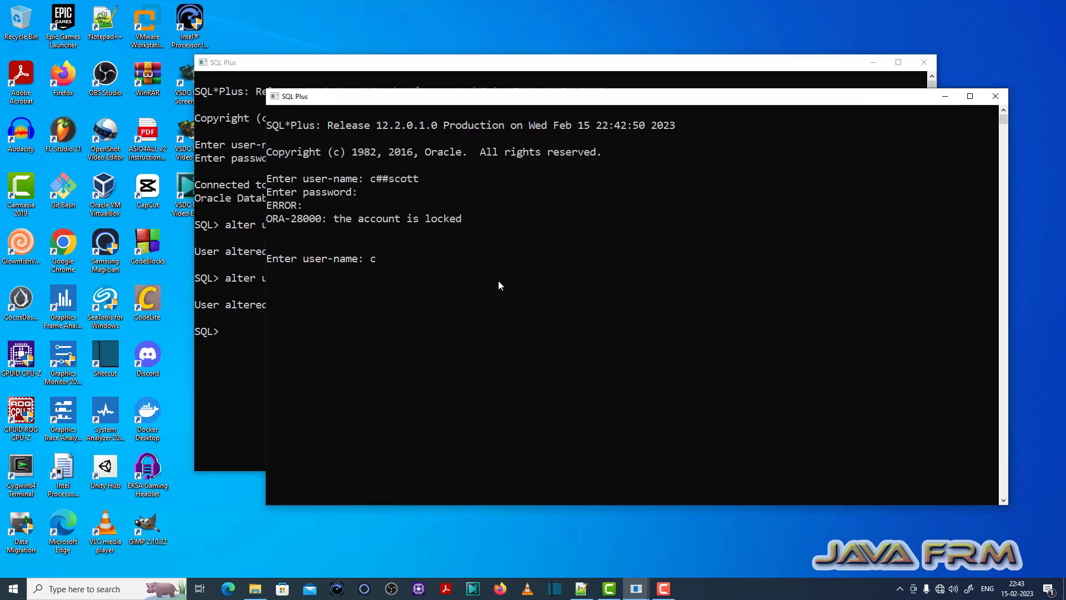
type("##scott")
key("Return")
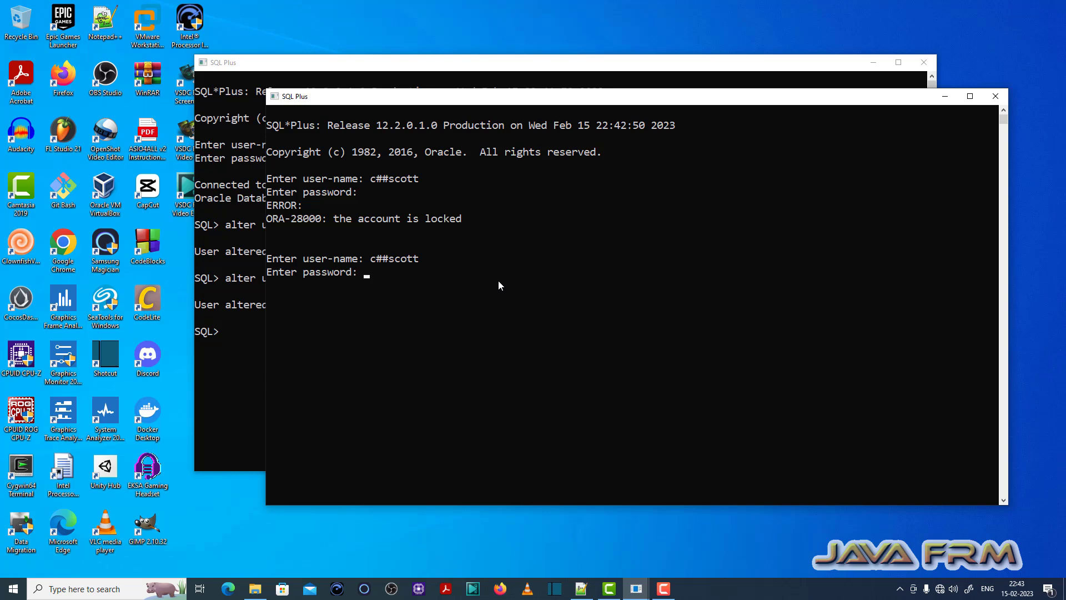
key("Return")
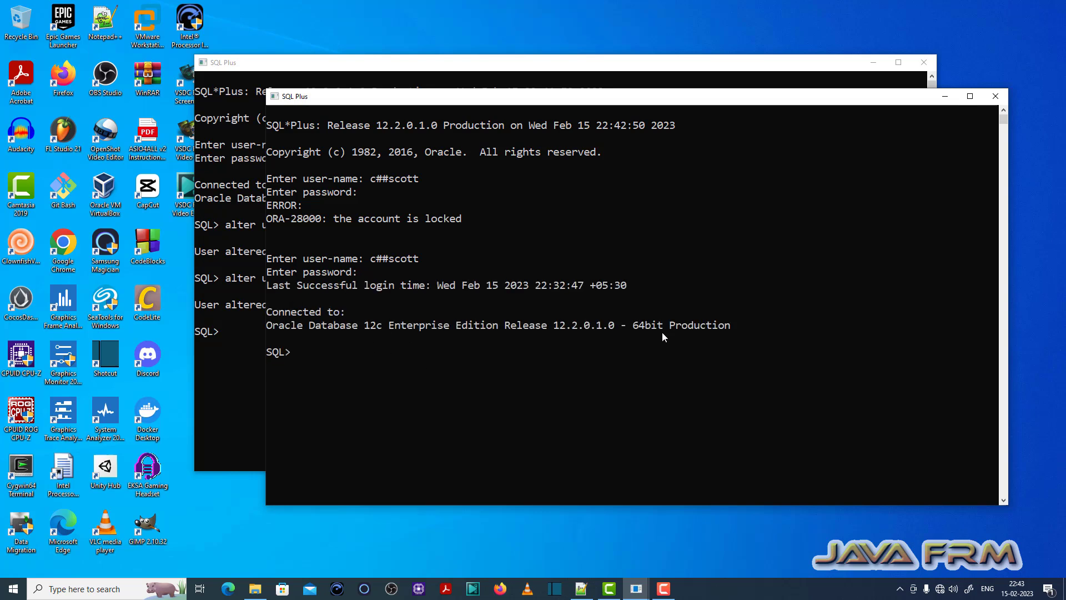
left_click_drag(596, 97, 603, 109)
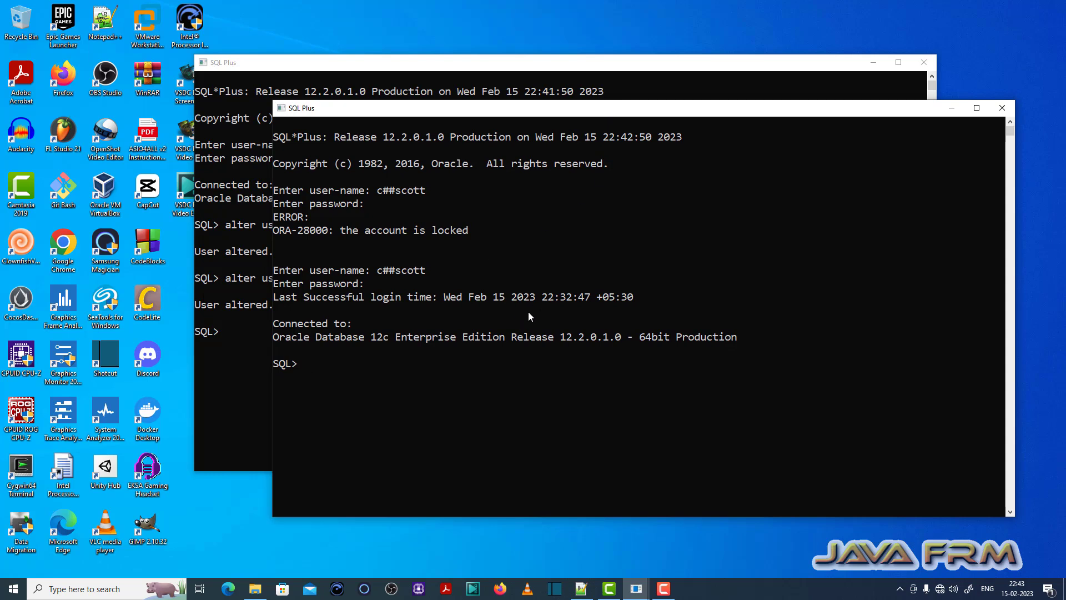
left_click(1004, 107)
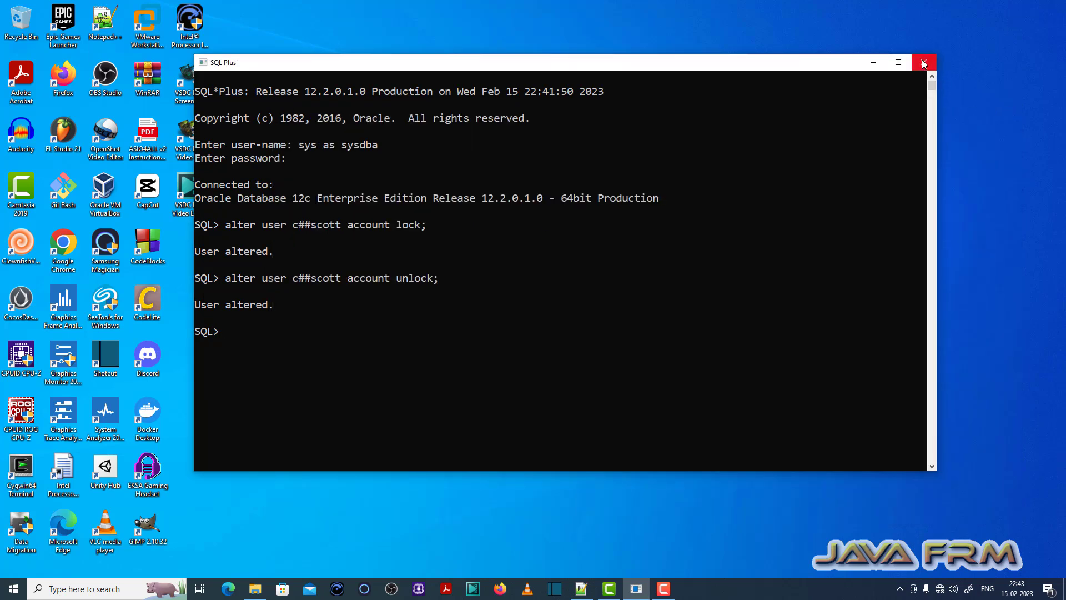